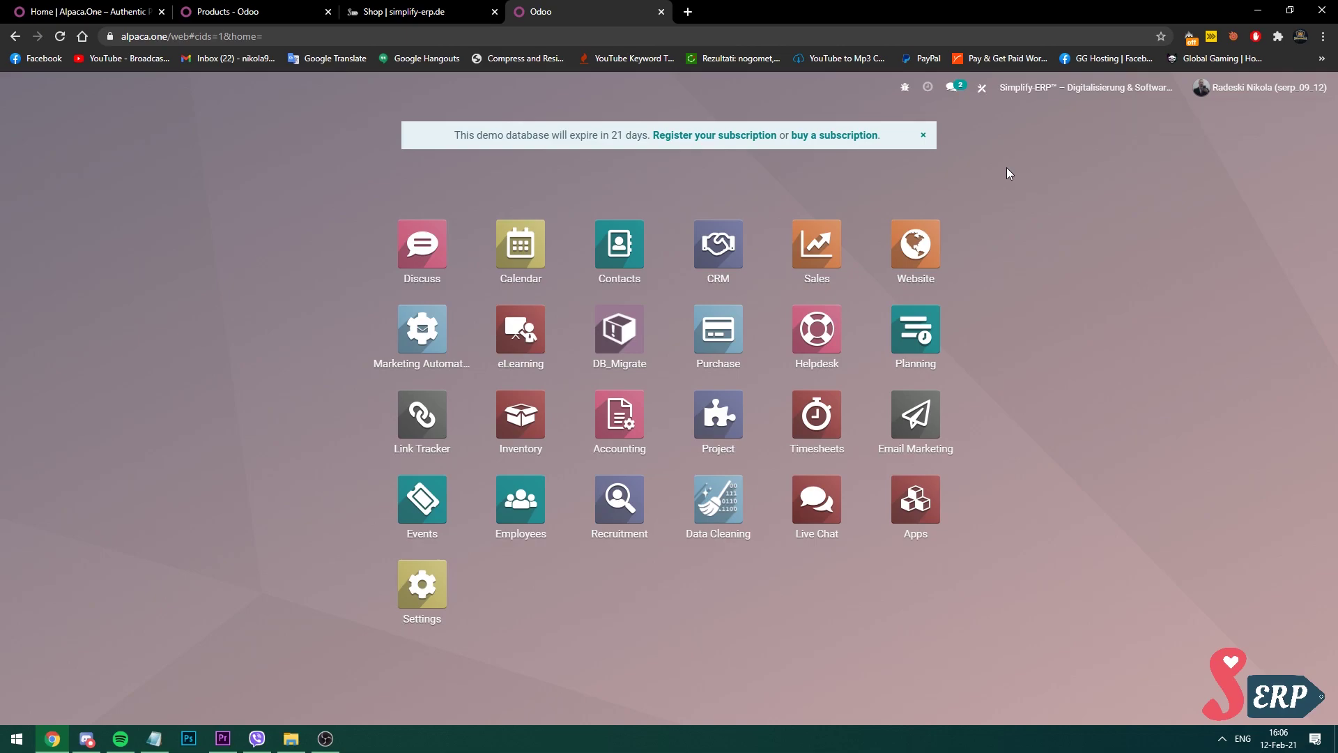
Step: Open the Website app to reach its list of 26 published products
{"action": "left_click", "coordinate": [910, 248]}
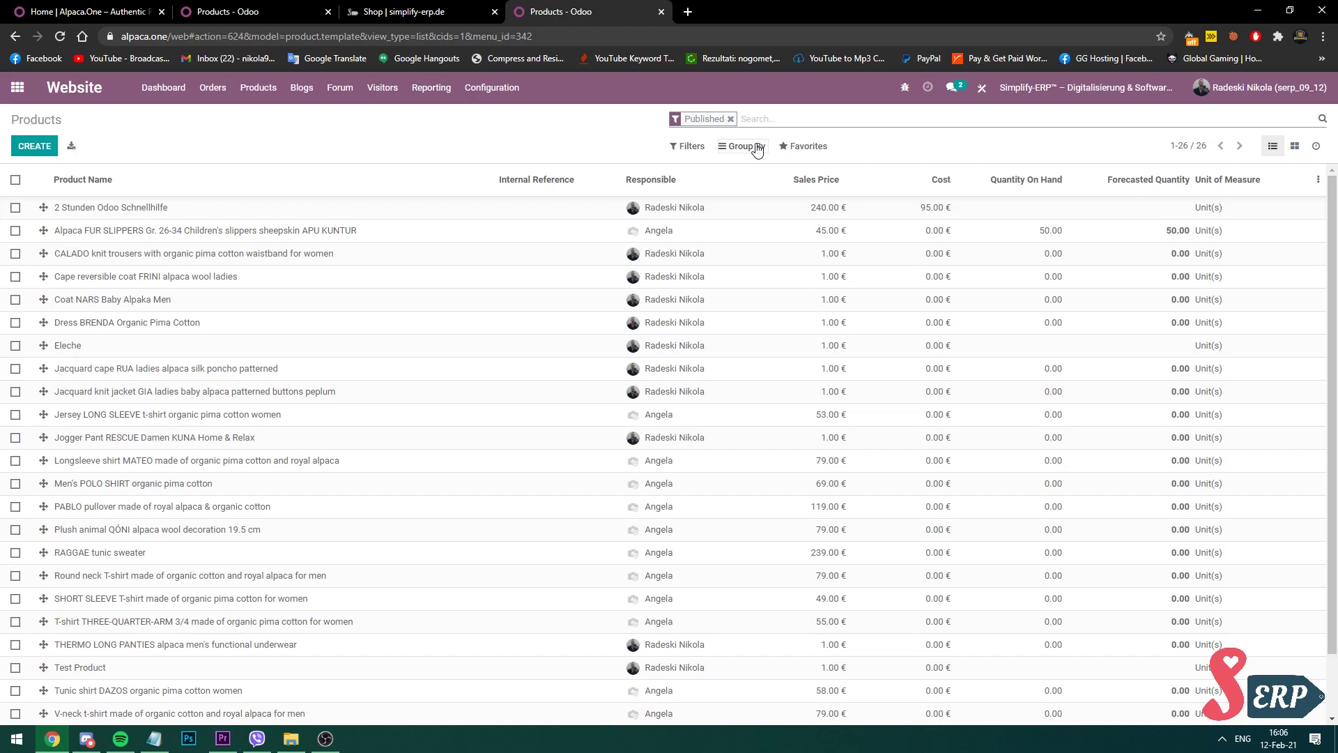
Step: Add a custom Website grouping so simplify-erp.de (2) and Alpaca.One (24) appear separately
{"action": "left_click", "coordinate": [757, 148]}
{"action": "left_click", "coordinate": [756, 212]}
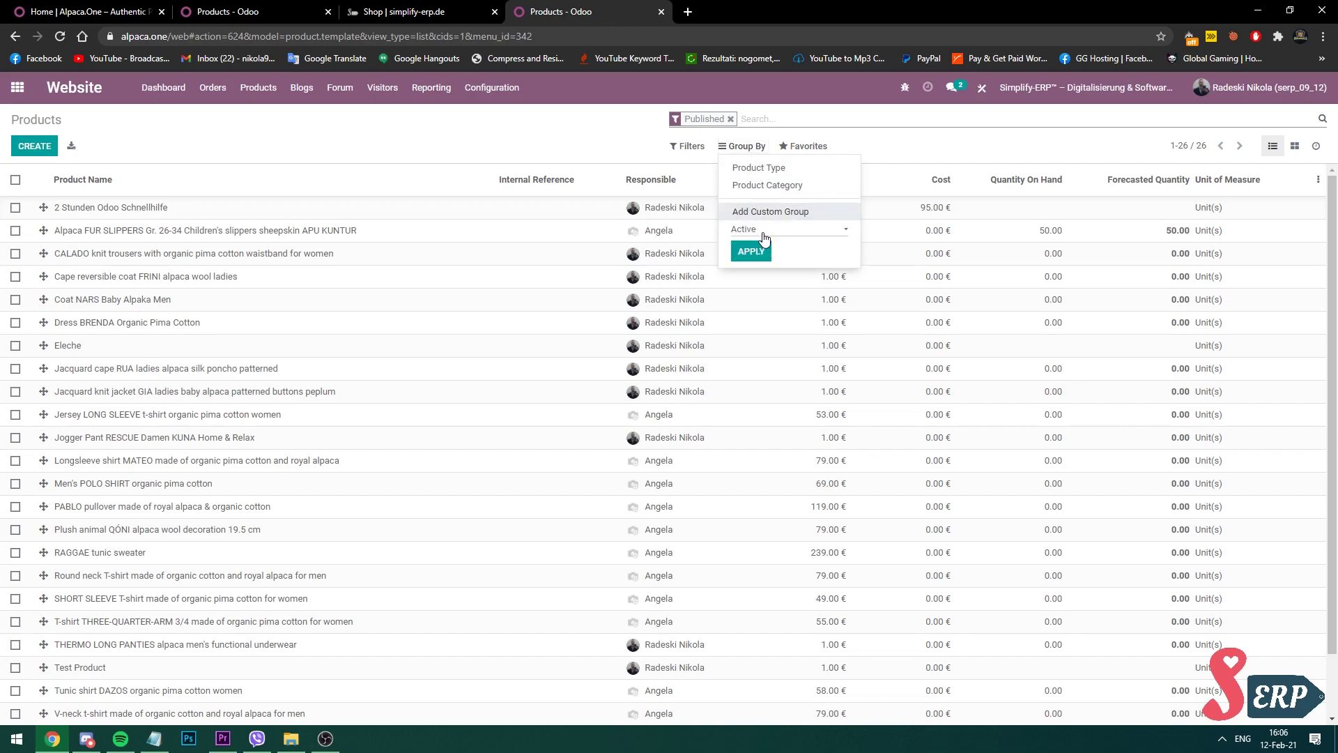
{"action": "left_click", "coordinate": [765, 233]}
{"action": "scroll", "coordinate": [755, 441], "scroll_direction": "down", "scroll_amount": 1}
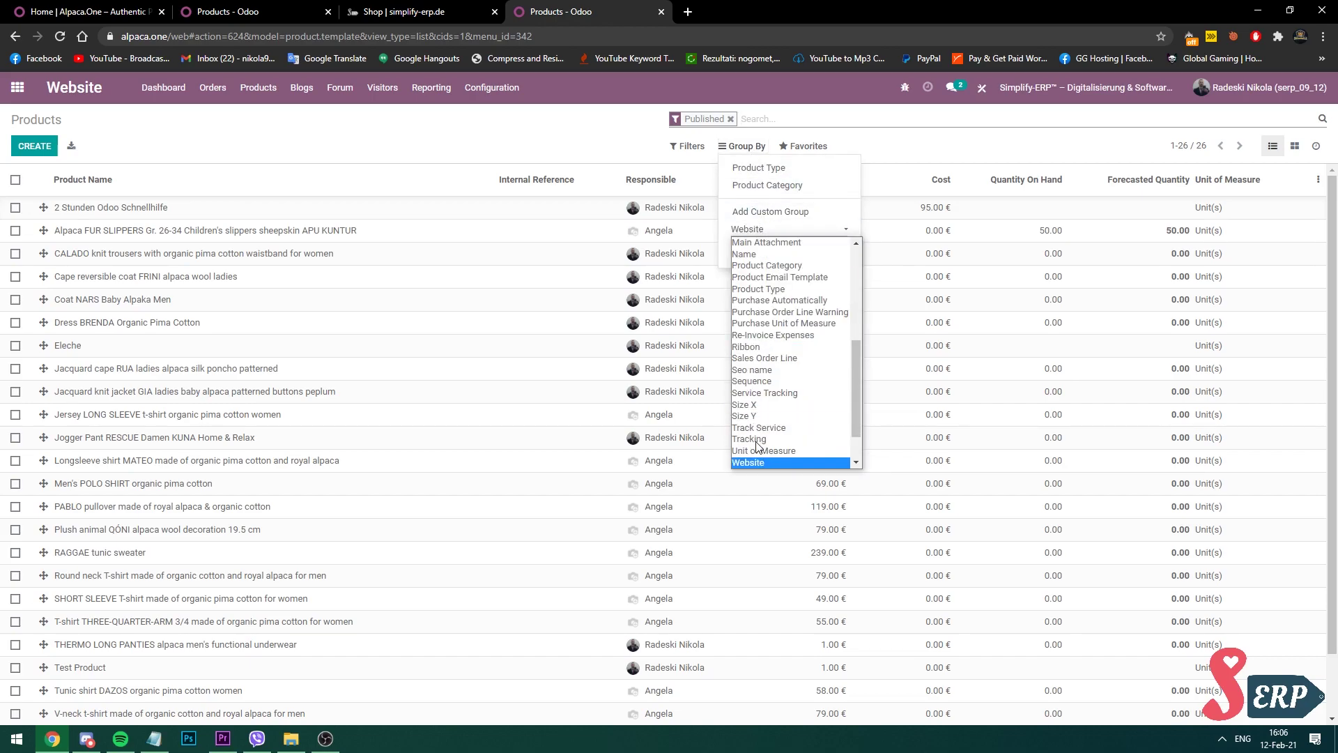
{"action": "left_click", "coordinate": [749, 439]}
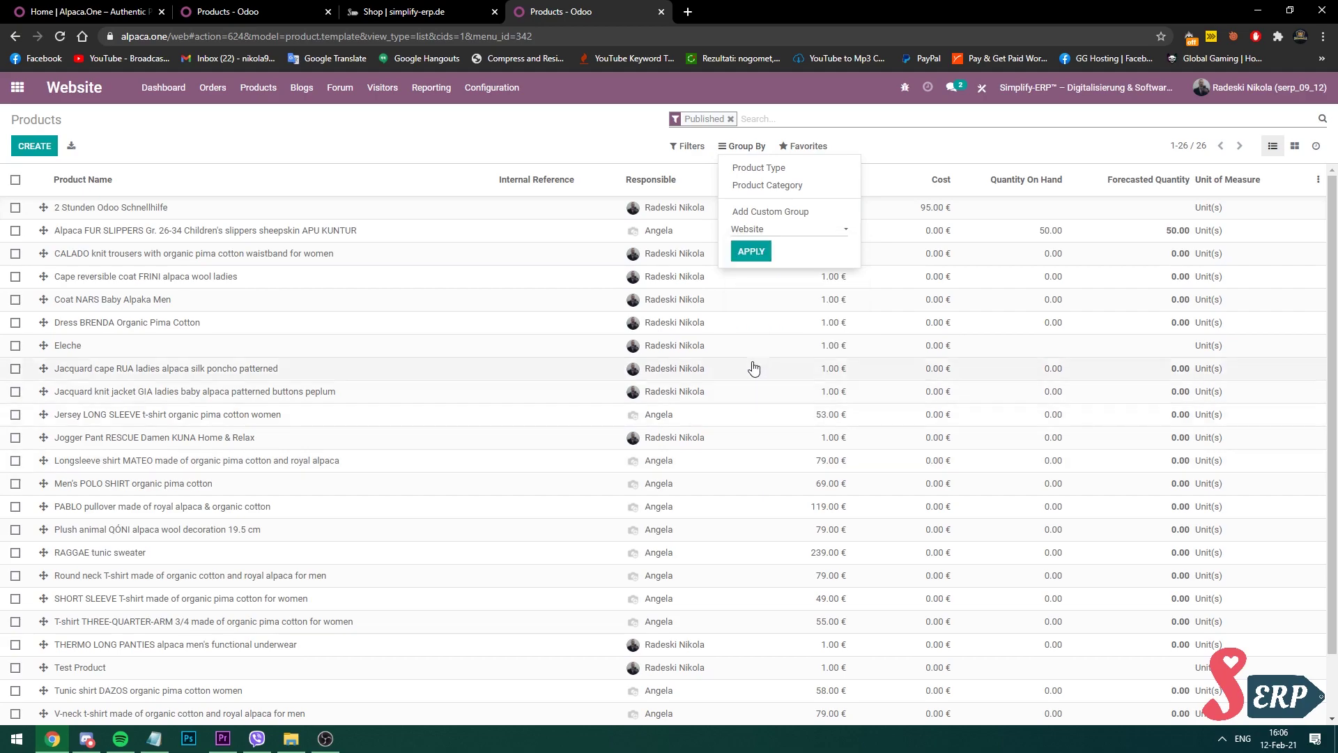
{"action": "left_click", "coordinate": [752, 252]}
{"action": "left_click", "coordinate": [591, 125]}
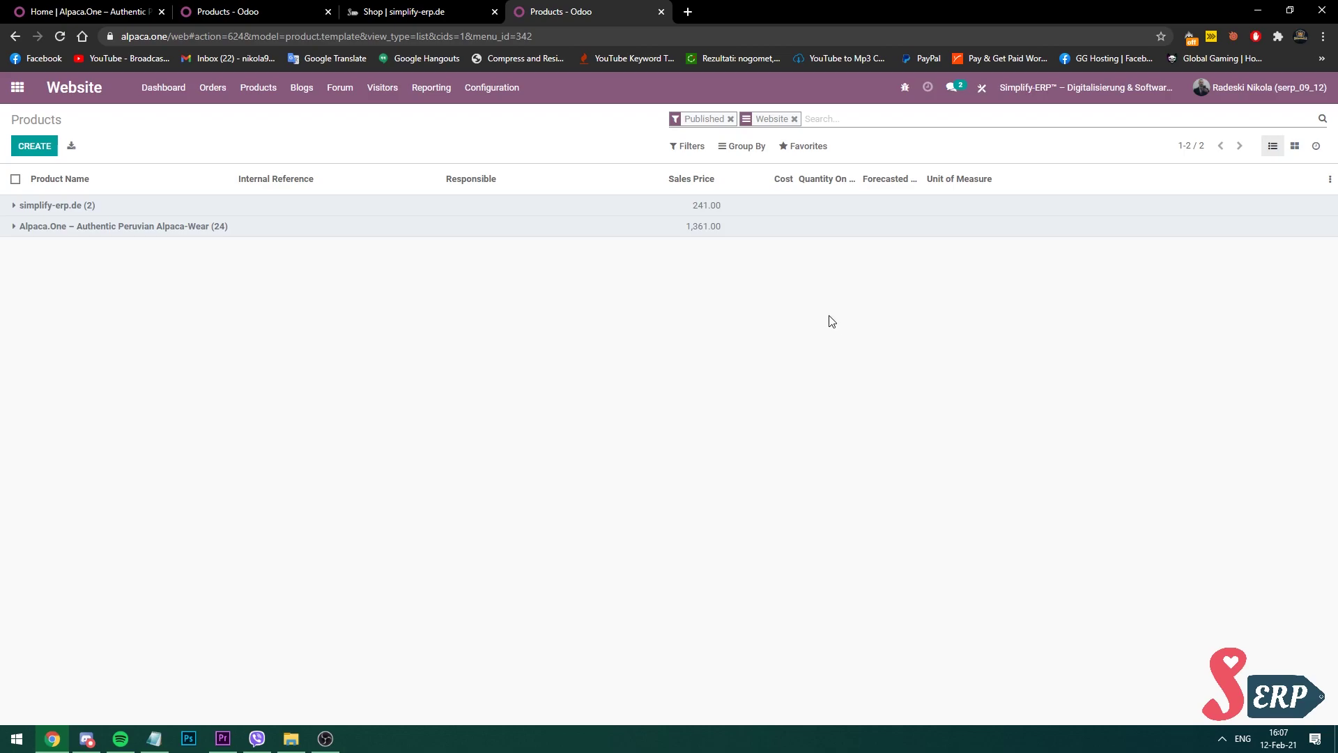
Step: Scroll the Alpaca.One homepage, then load a women's category page
{"action": "left_click", "coordinate": [76, 9]}
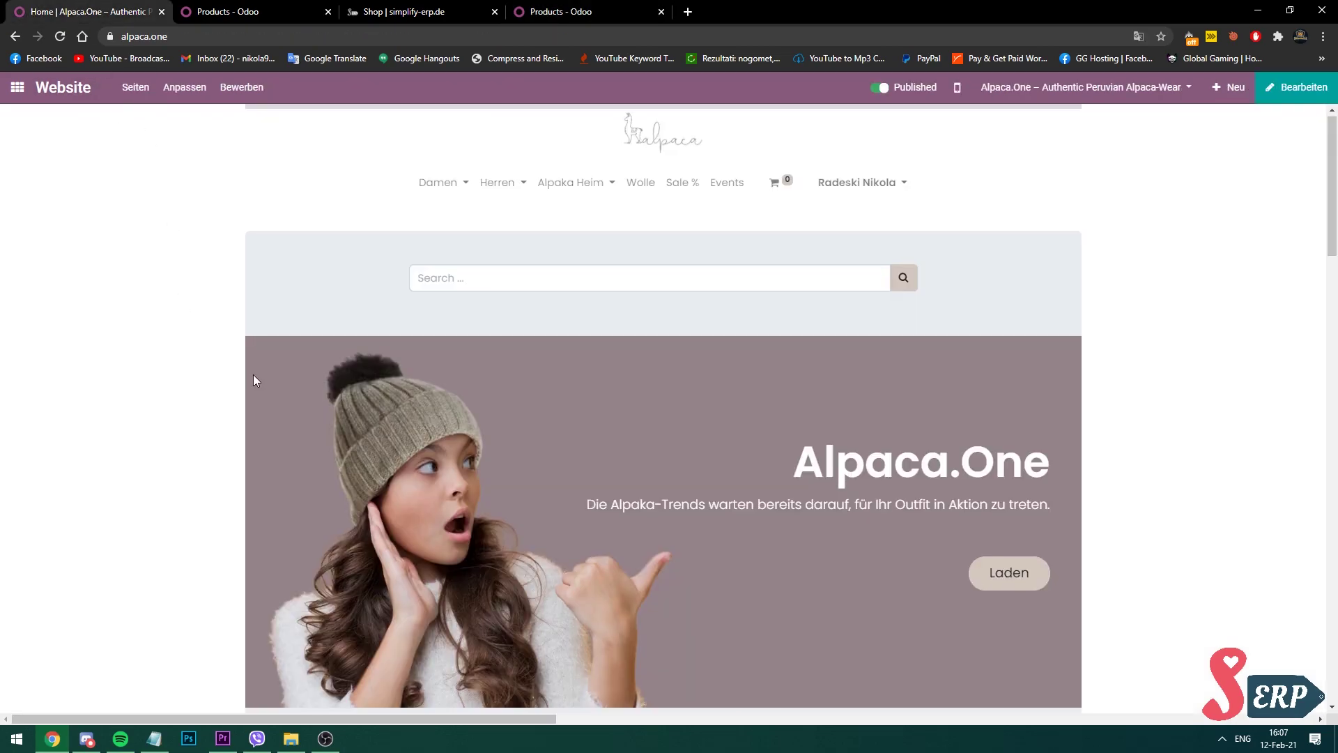
{"action": "scroll", "coordinate": [253, 374], "scroll_direction": "down", "scroll_amount": 10}
{"action": "scroll", "coordinate": [252, 395], "scroll_direction": "down", "scroll_amount": 15}
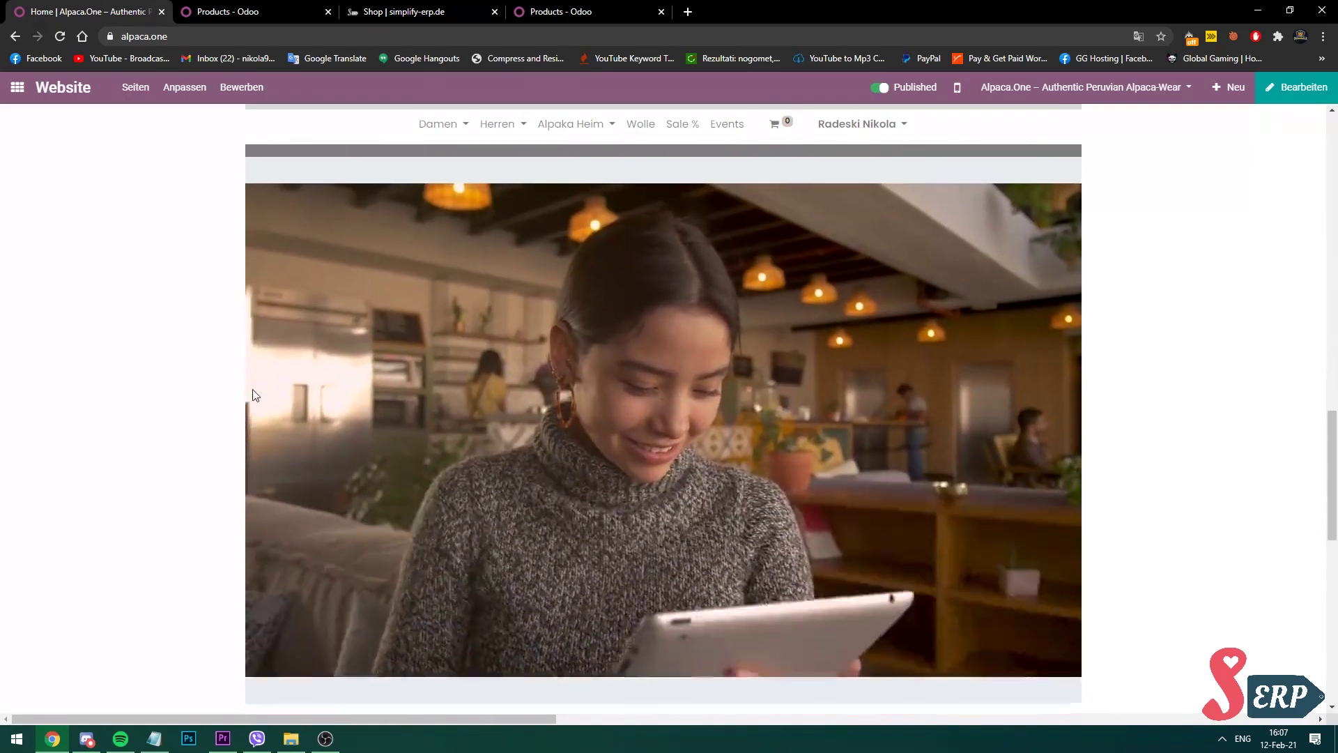
{"action": "key", "text": "Home"}
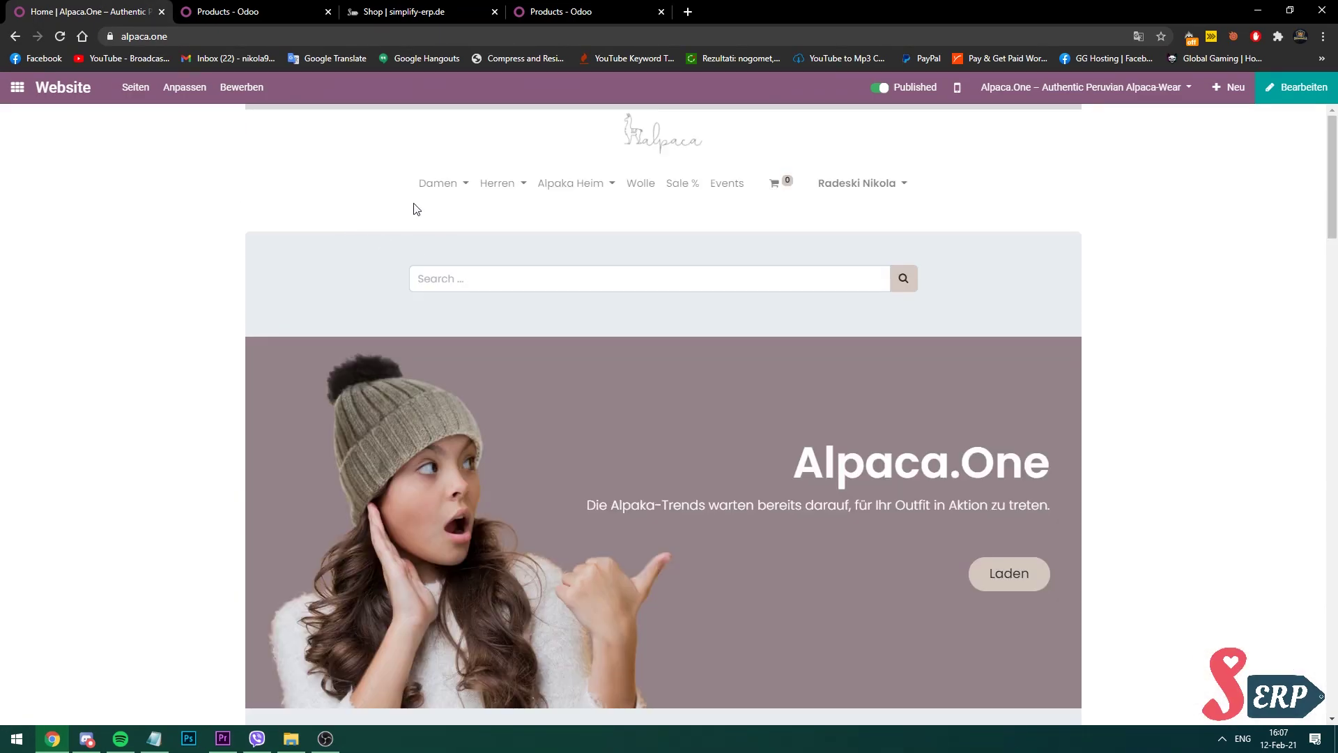
{"action": "left_click", "coordinate": [427, 183]}
{"action": "left_click", "coordinate": [469, 214]}
{"action": "left_click", "coordinate": [527, 298]}
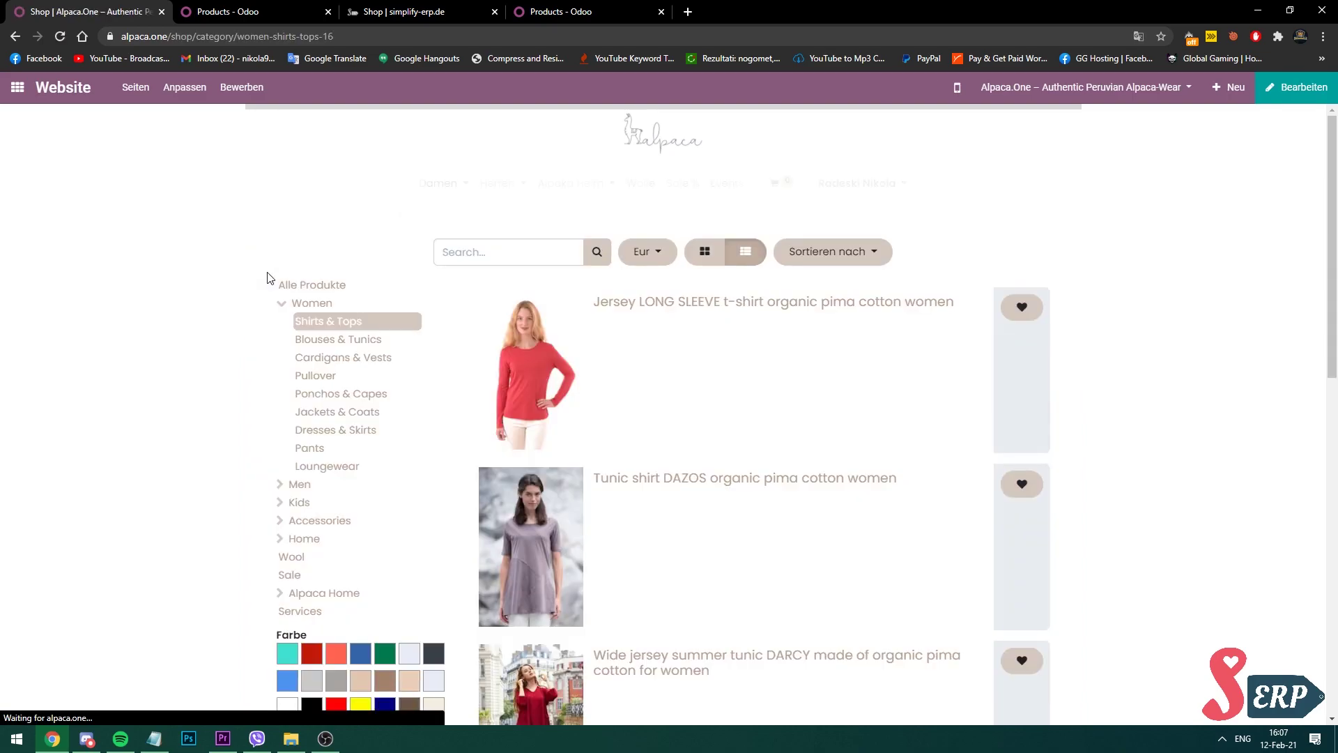
Step: Browse the Blouses & Tunics, Cardigans & Vests, Pullover and Ponchos & Capes categories
{"action": "left_click", "coordinate": [356, 339]}
{"action": "left_click", "coordinate": [387, 363]}
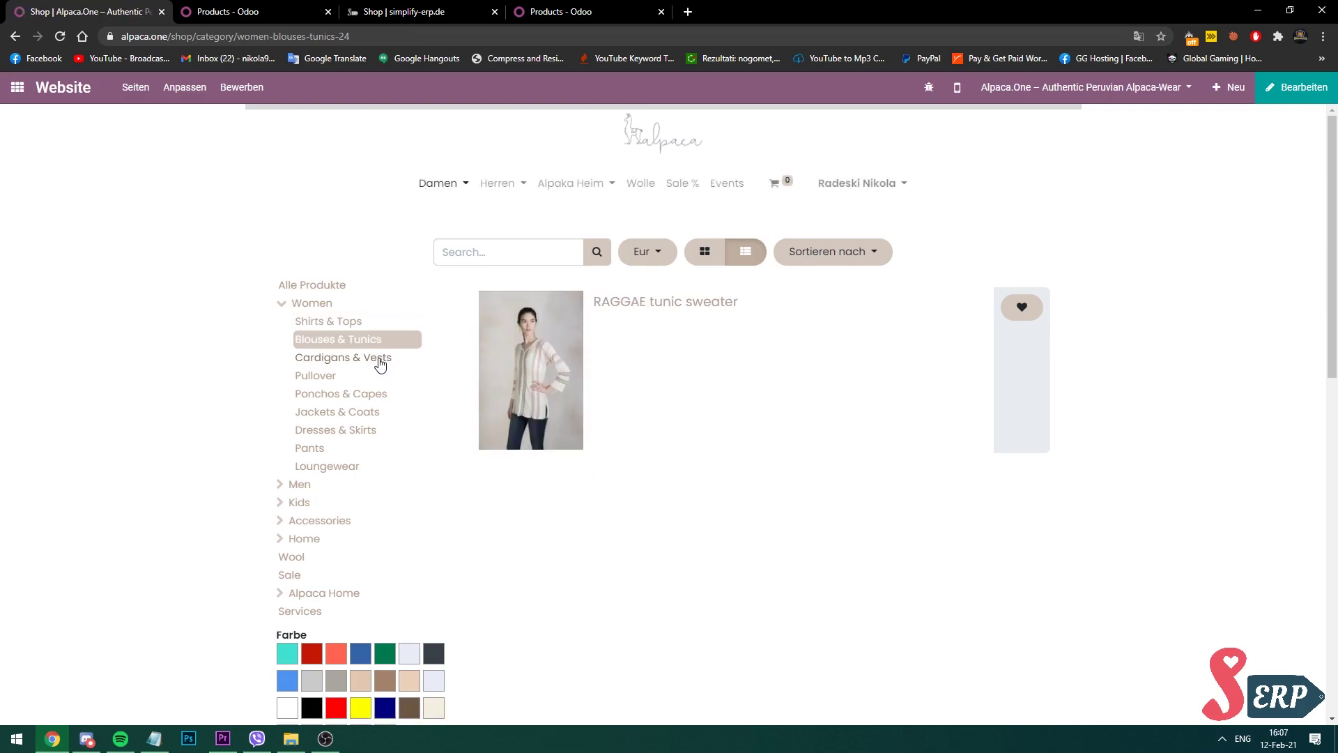
{"action": "left_click", "coordinate": [342, 383]}
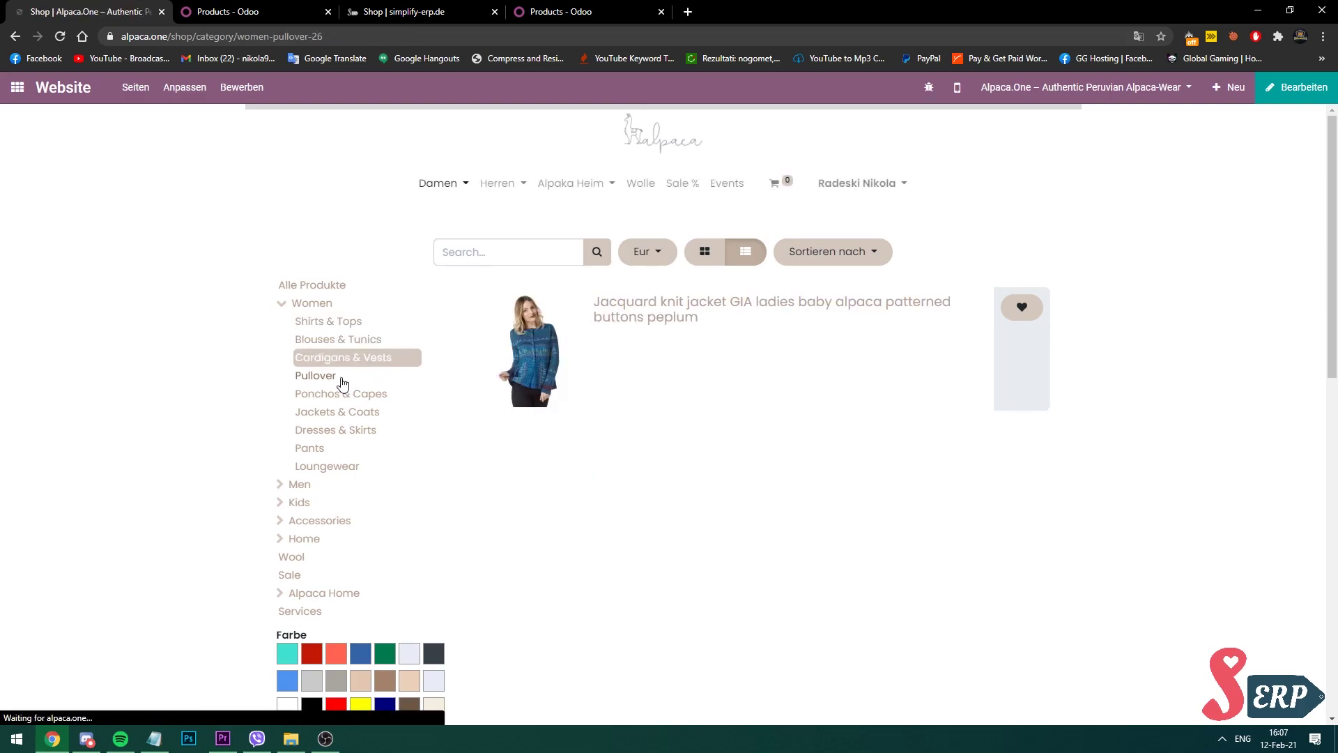
{"action": "left_click", "coordinate": [347, 394]}
Step: Show men's sweaters and an Alpaka Heim category, then bring up the simplify-erp.de shop
{"action": "left_click", "coordinate": [502, 185]}
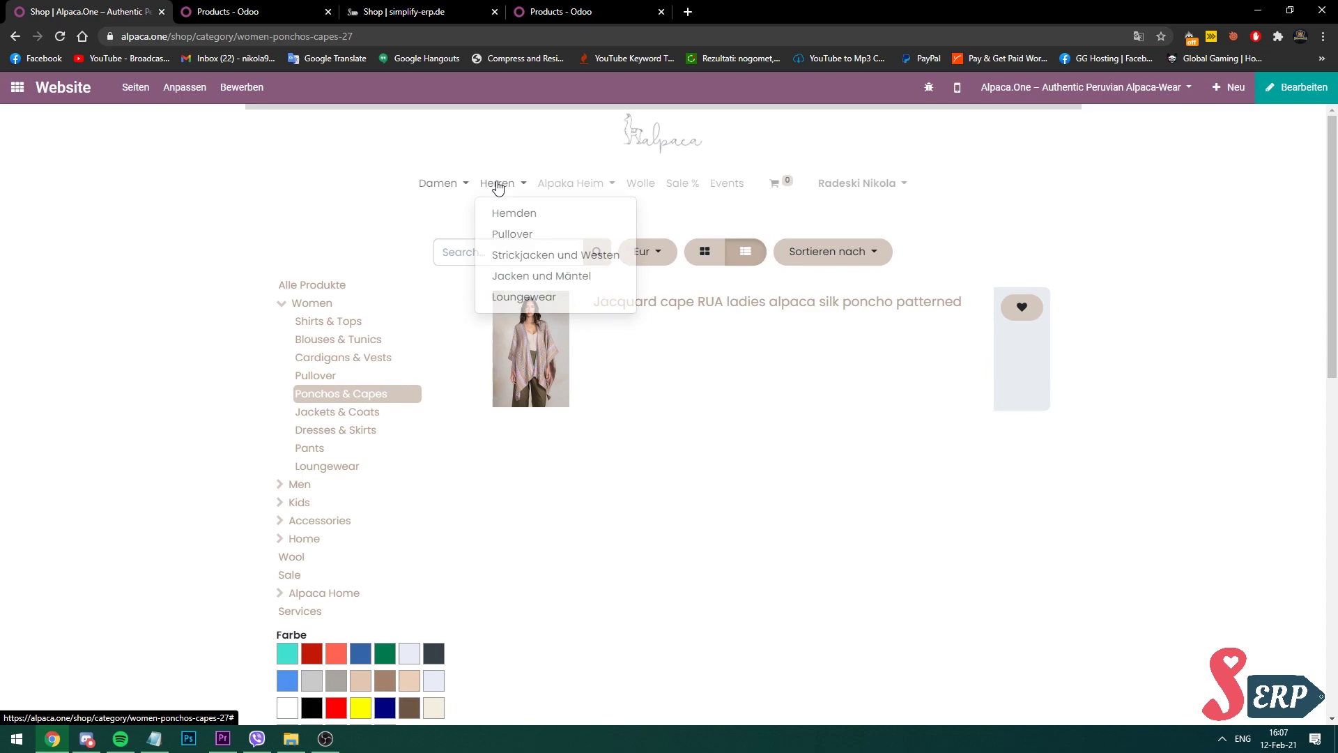
{"action": "left_click", "coordinate": [511, 249]}
{"action": "left_click", "coordinate": [584, 184]}
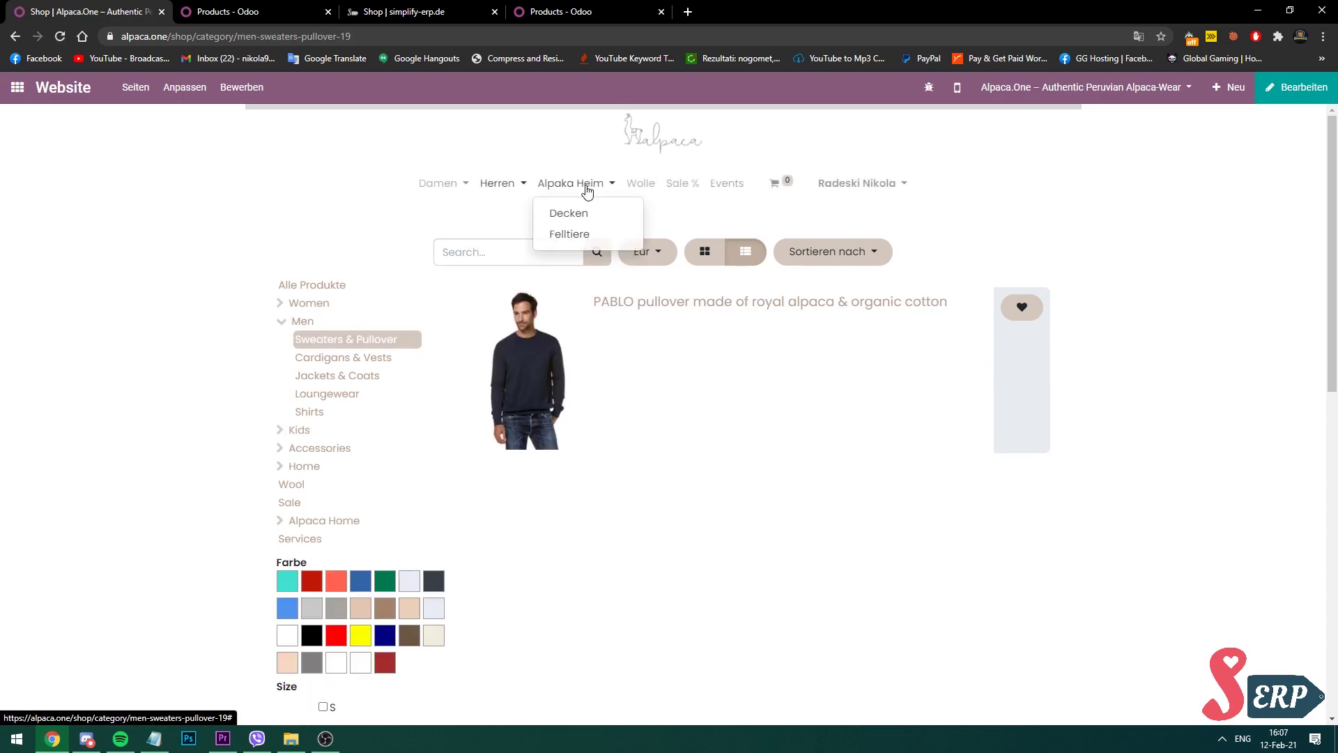
{"action": "left_click", "coordinate": [579, 230]}
{"action": "left_click", "coordinate": [424, 13]}
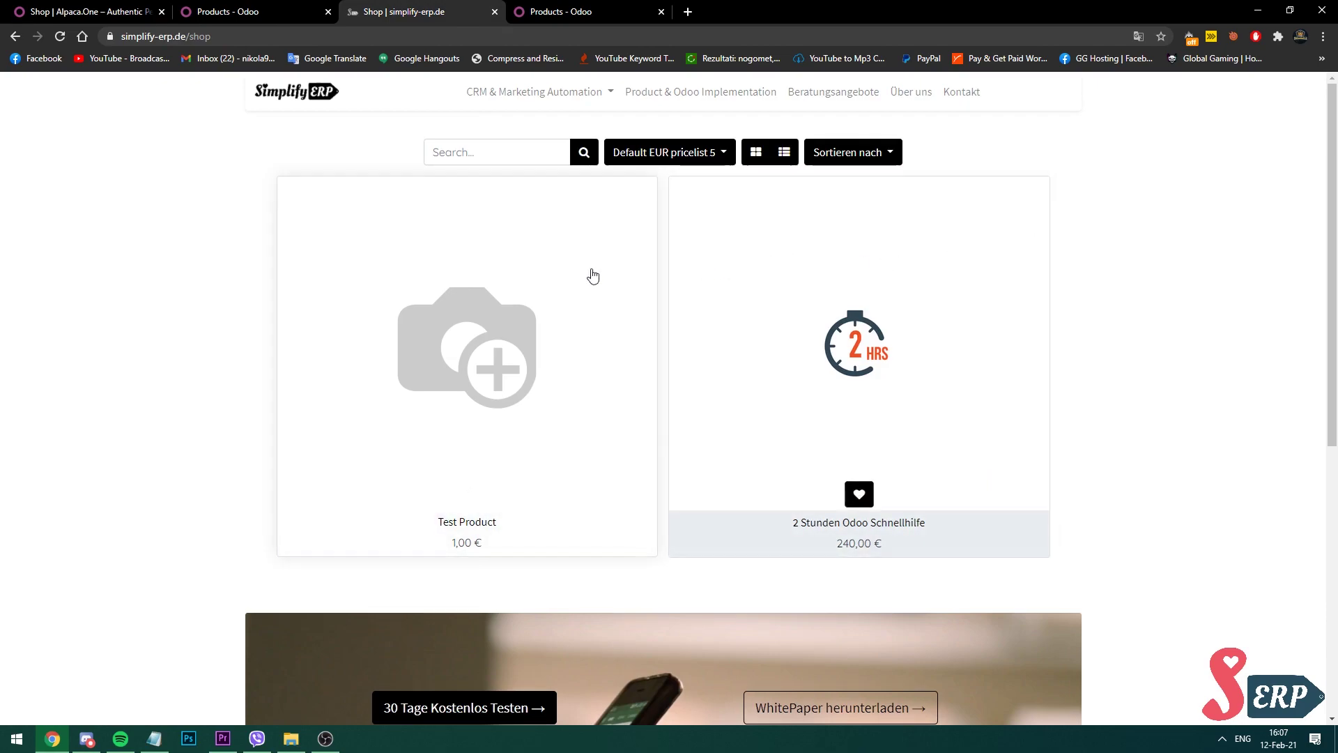
Step: Open the 2 Stunden Odoo Schnellhilfe product page (240,00 €) and scroll through it
{"action": "left_click", "coordinate": [887, 325]}
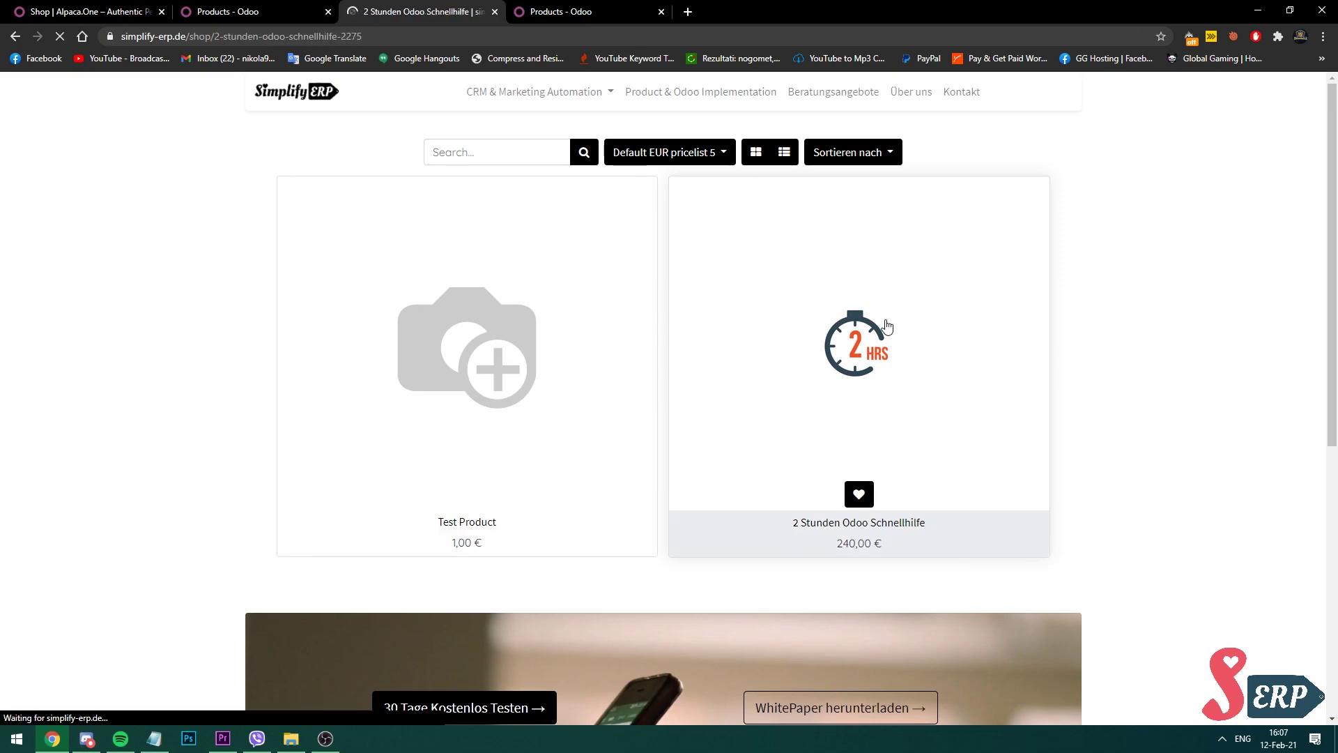
{"action": "scroll", "coordinate": [1096, 344], "scroll_direction": "down", "scroll_amount": 10}
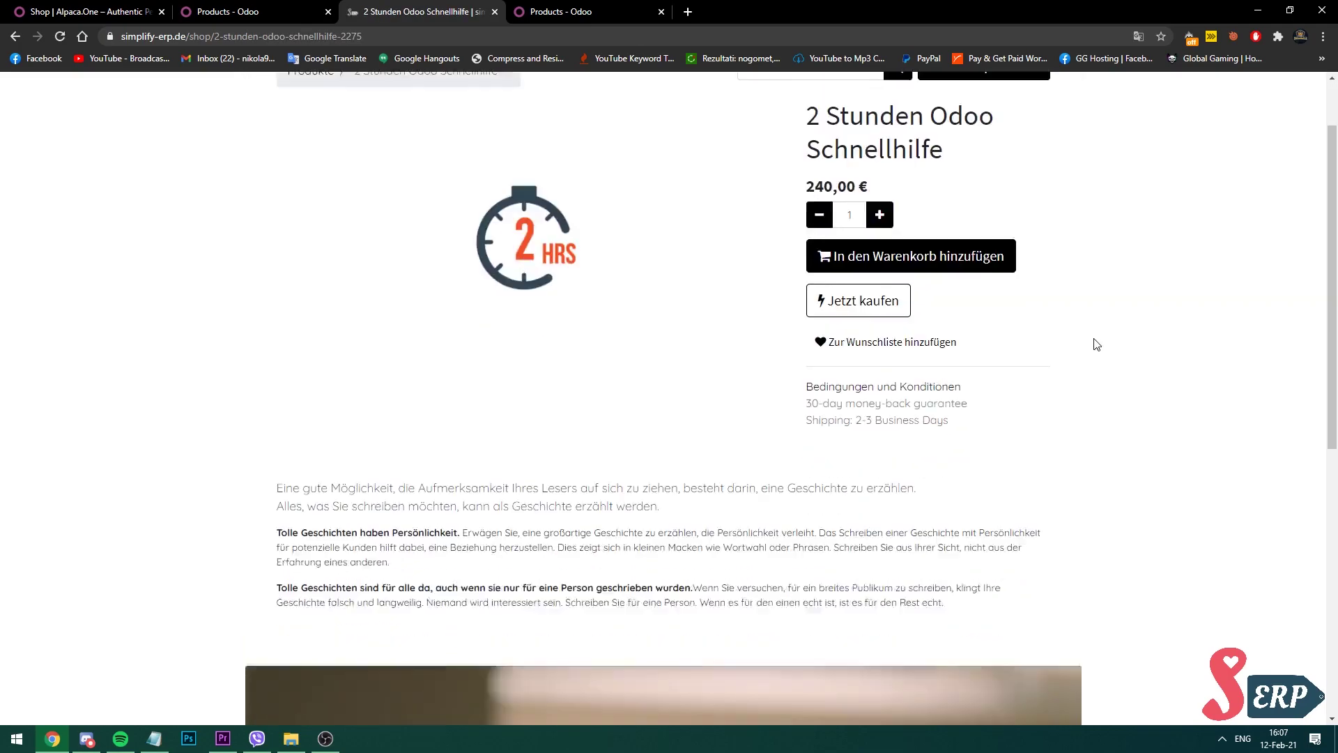
{"action": "scroll", "coordinate": [1096, 345], "scroll_direction": "up", "scroll_amount": 10}
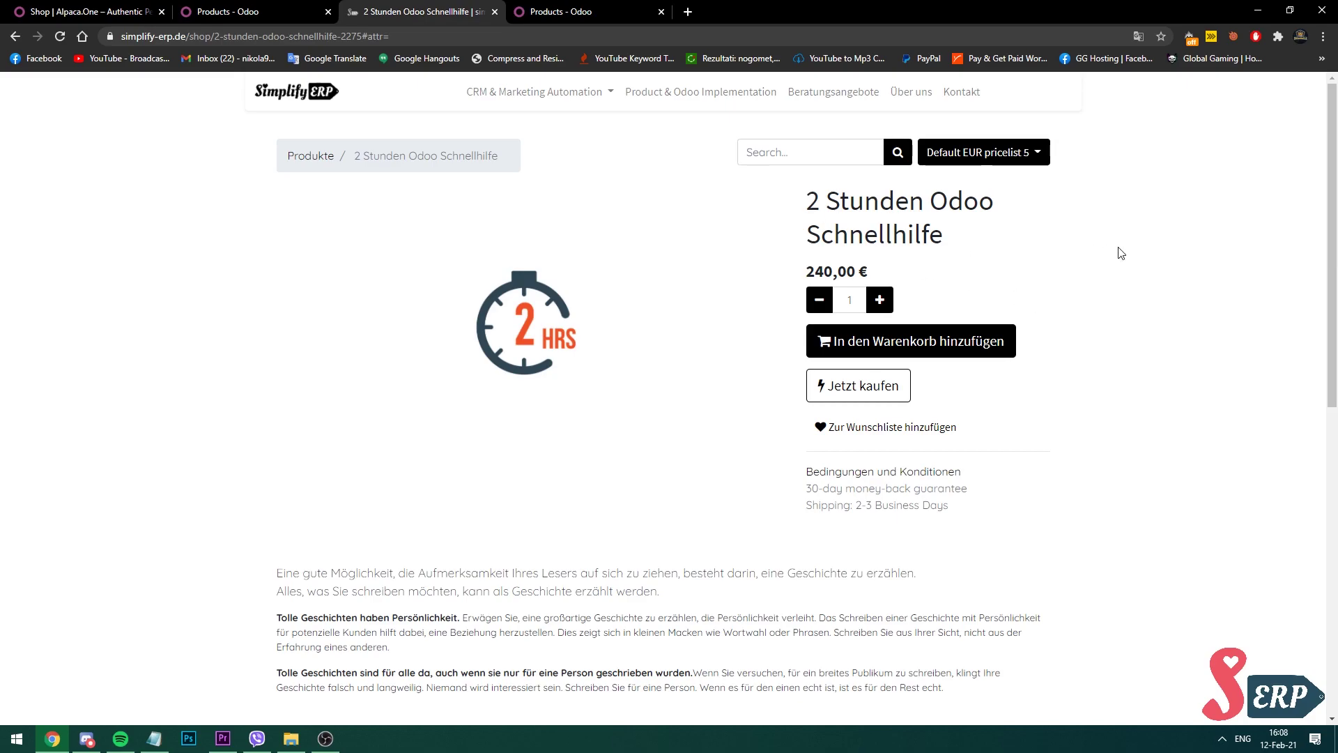
Step: Back in the grouped product list, expand Alpaca.One and open Dress BRENDA Organic Pima Cotton
{"action": "left_click", "coordinate": [288, 8]}
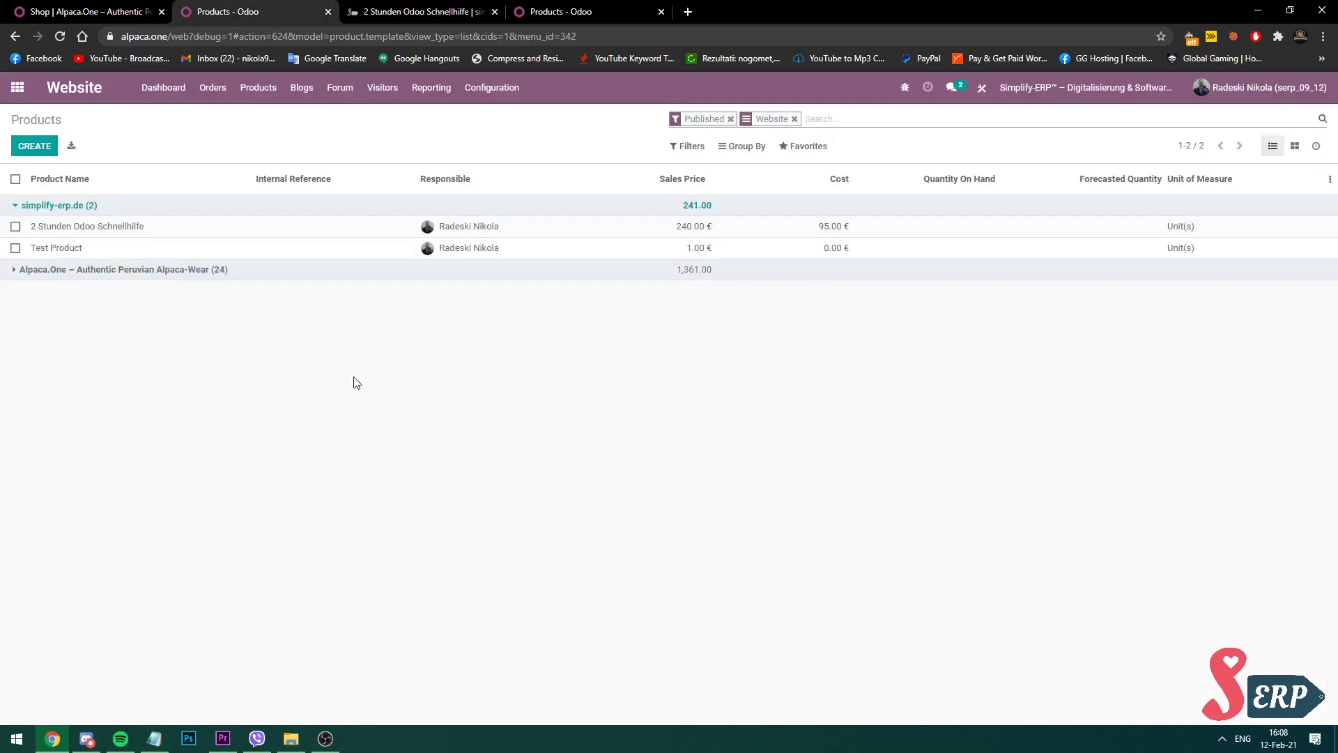
{"action": "left_click", "coordinate": [26, 270]}
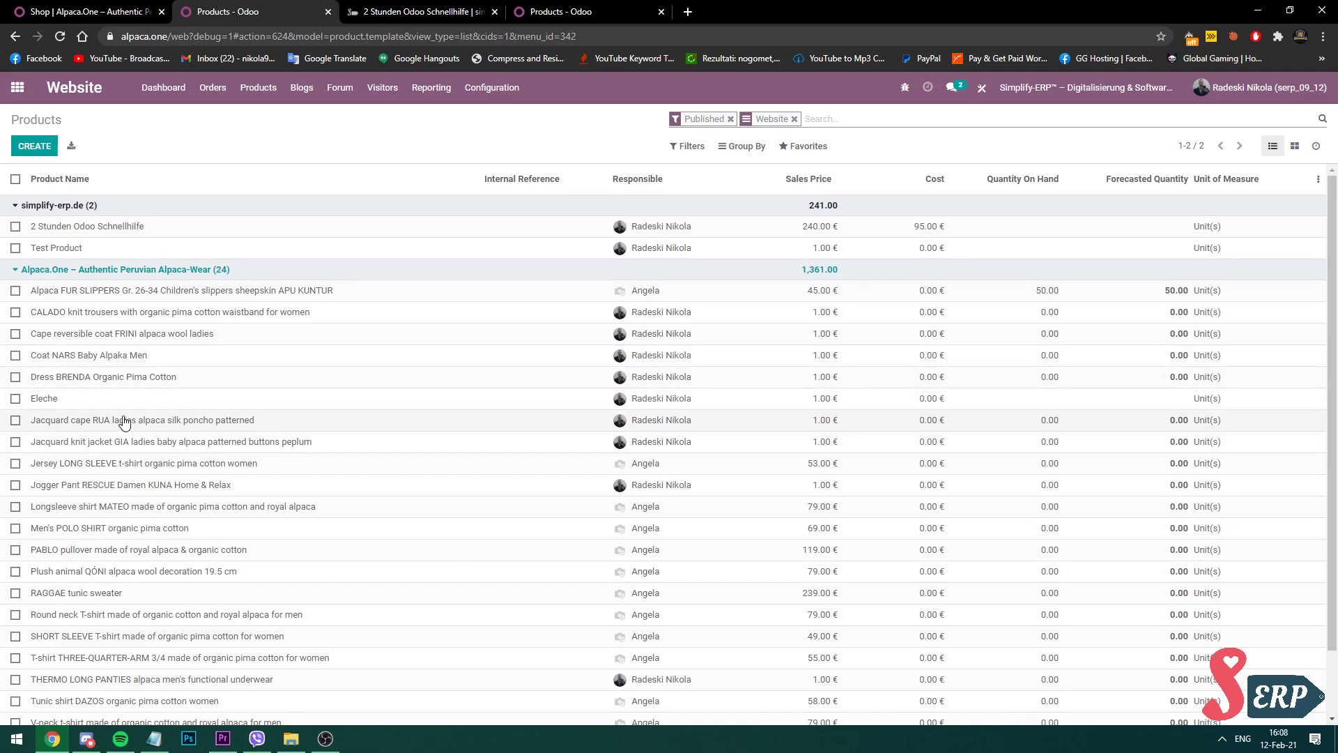
{"action": "left_click", "coordinate": [65, 376]}
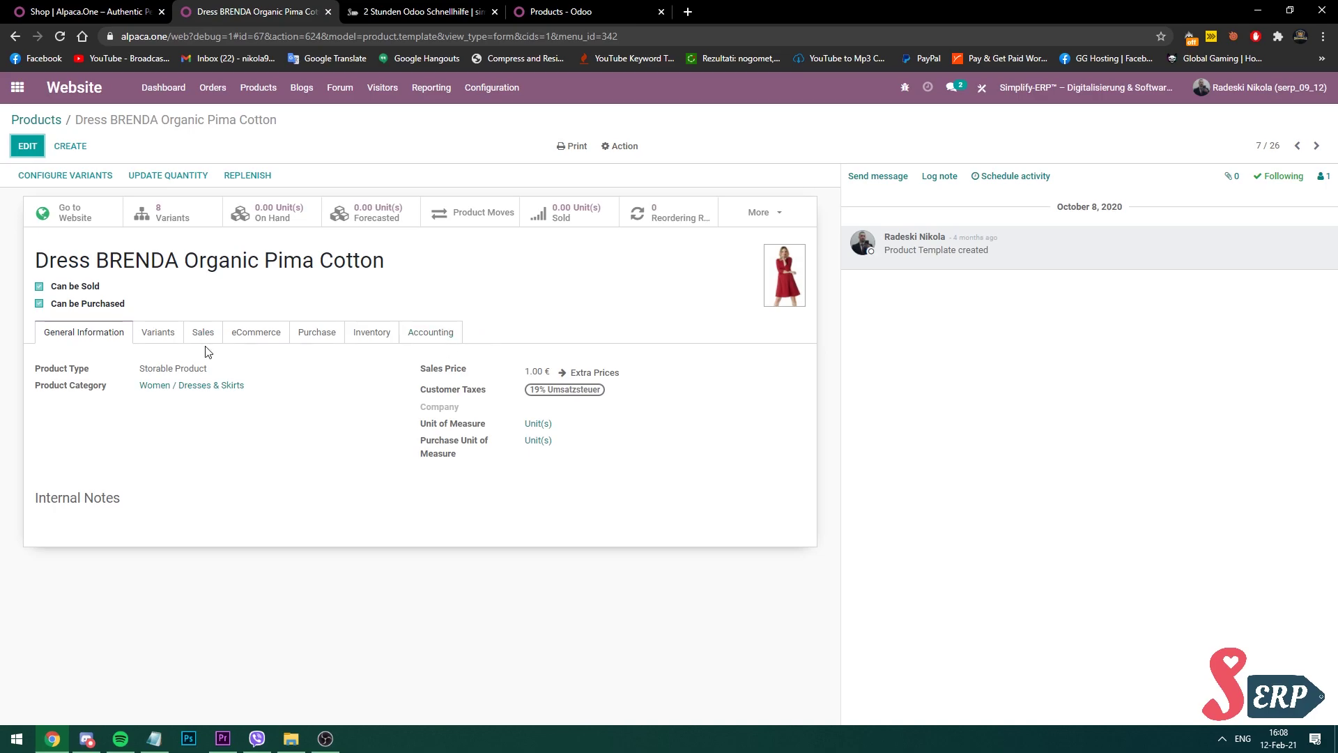
Step: Review the Dress BRENDA form's Variants, Sales and eCommerce tabs in turn
{"action": "left_click", "coordinate": [169, 342]}
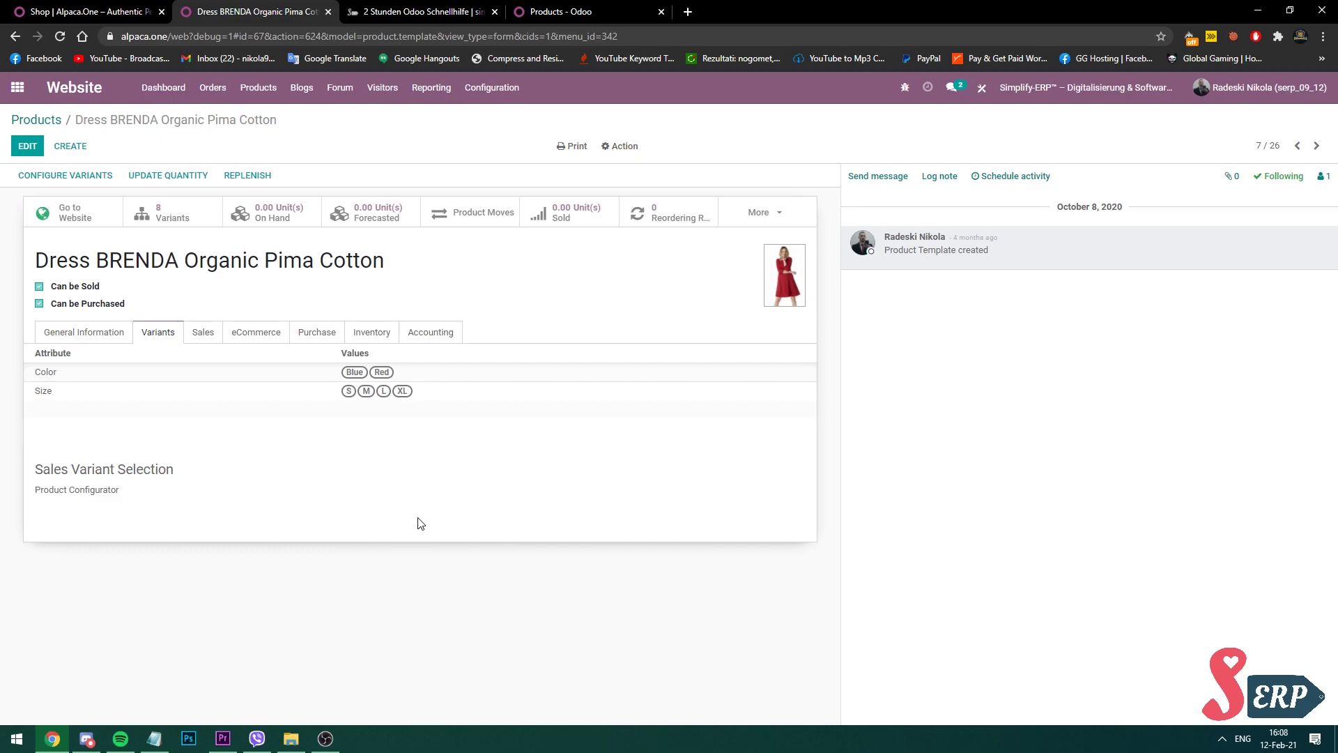
{"action": "left_click", "coordinate": [205, 335]}
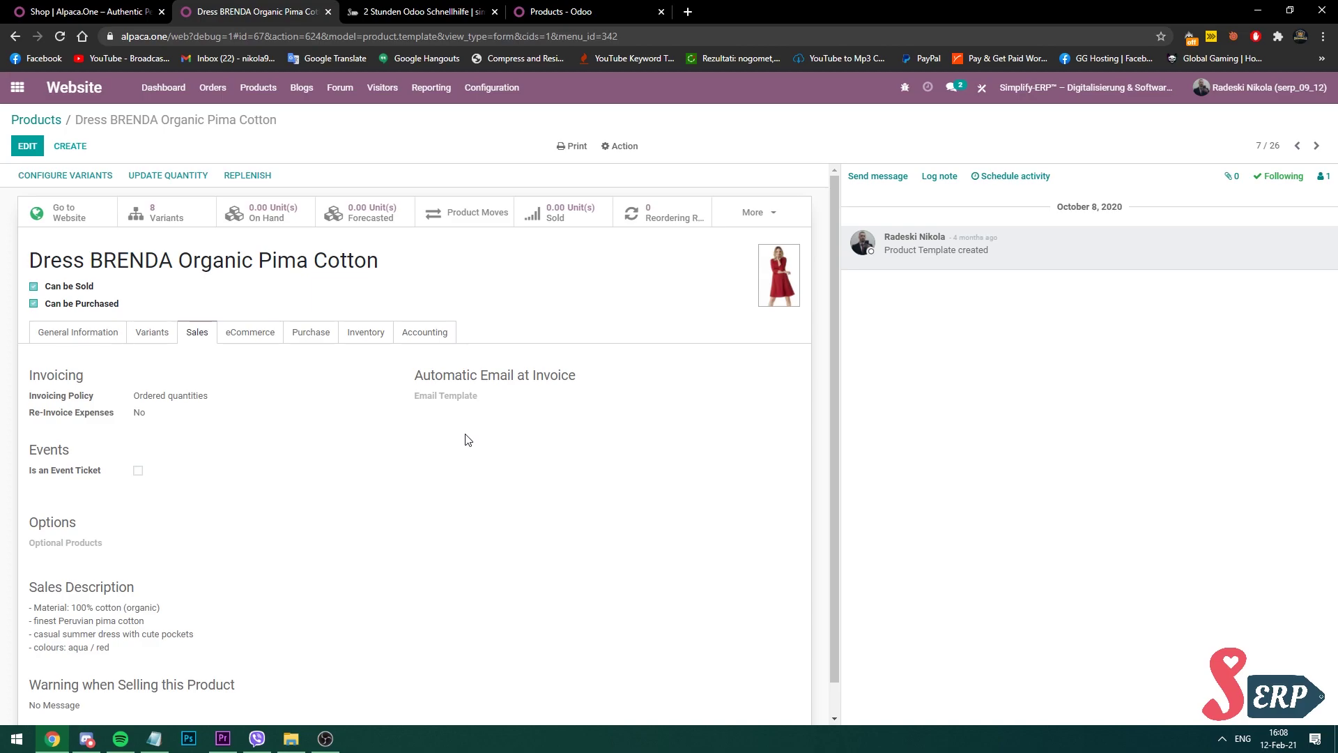
{"action": "scroll", "coordinate": [467, 440], "scroll_direction": "down", "scroll_amount": 1}
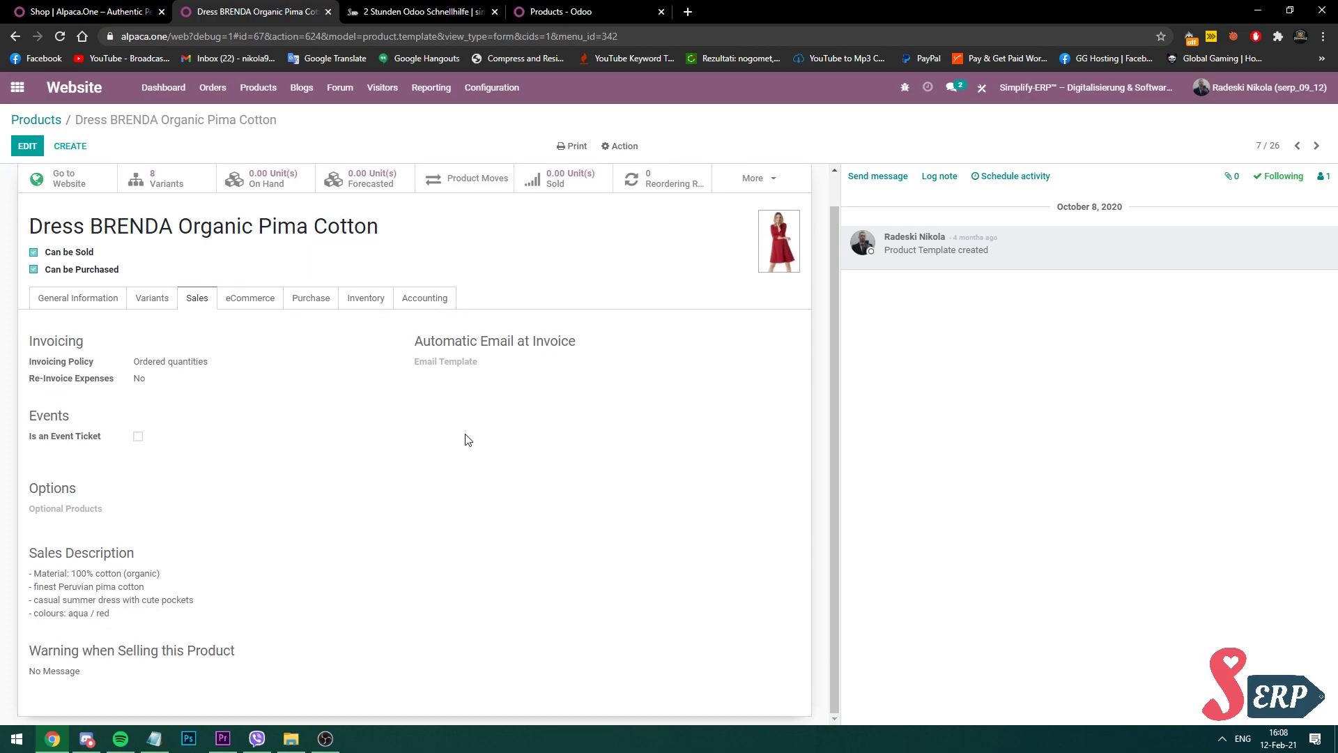
{"action": "left_click", "coordinate": [251, 299]}
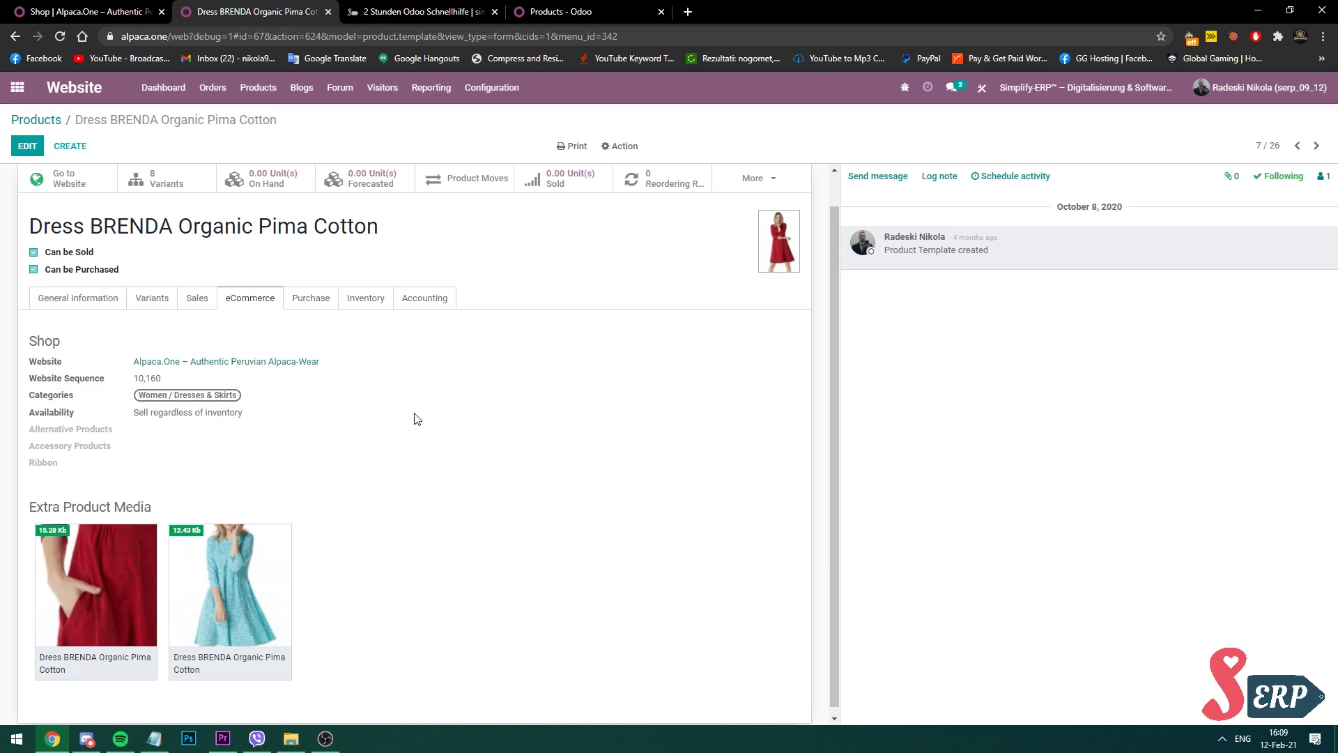
Step: Review the Purchase, Inventory and Accounting tabs, then return to General Information
{"action": "left_click", "coordinate": [310, 299]}
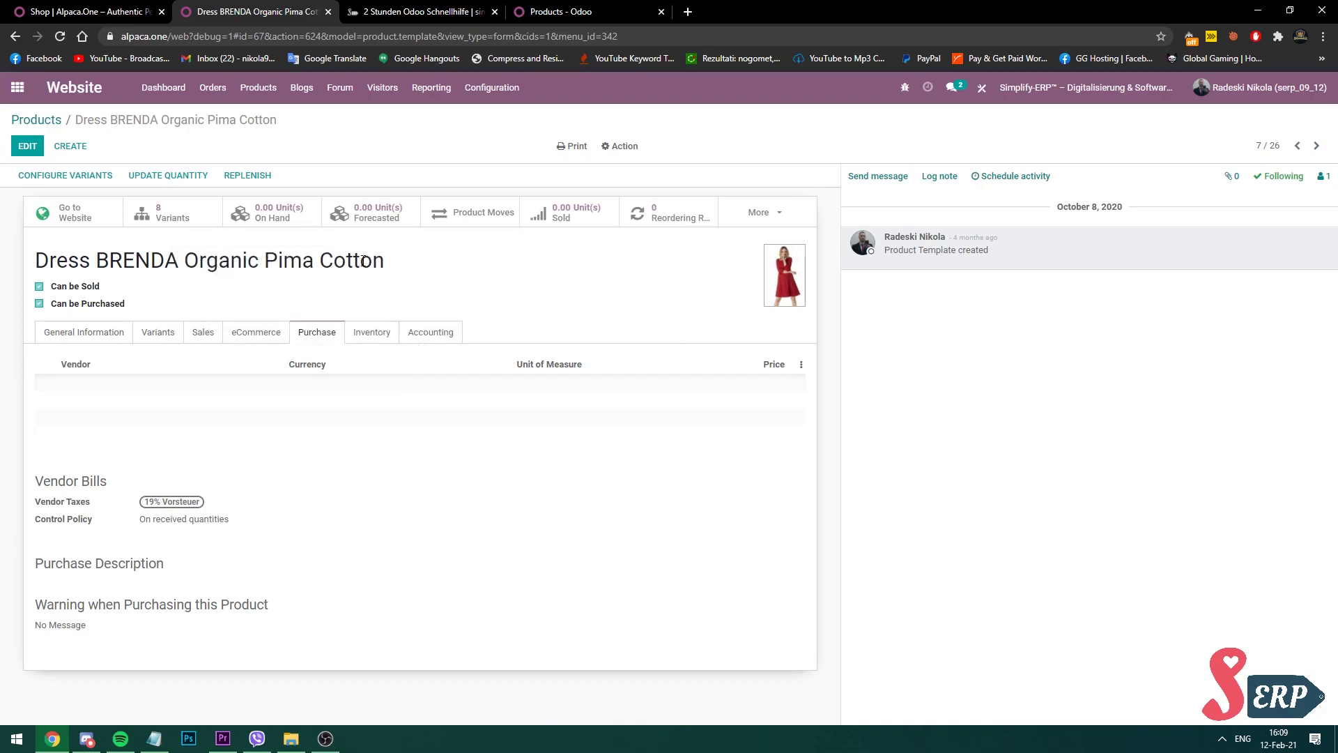
{"action": "left_click", "coordinate": [370, 333]}
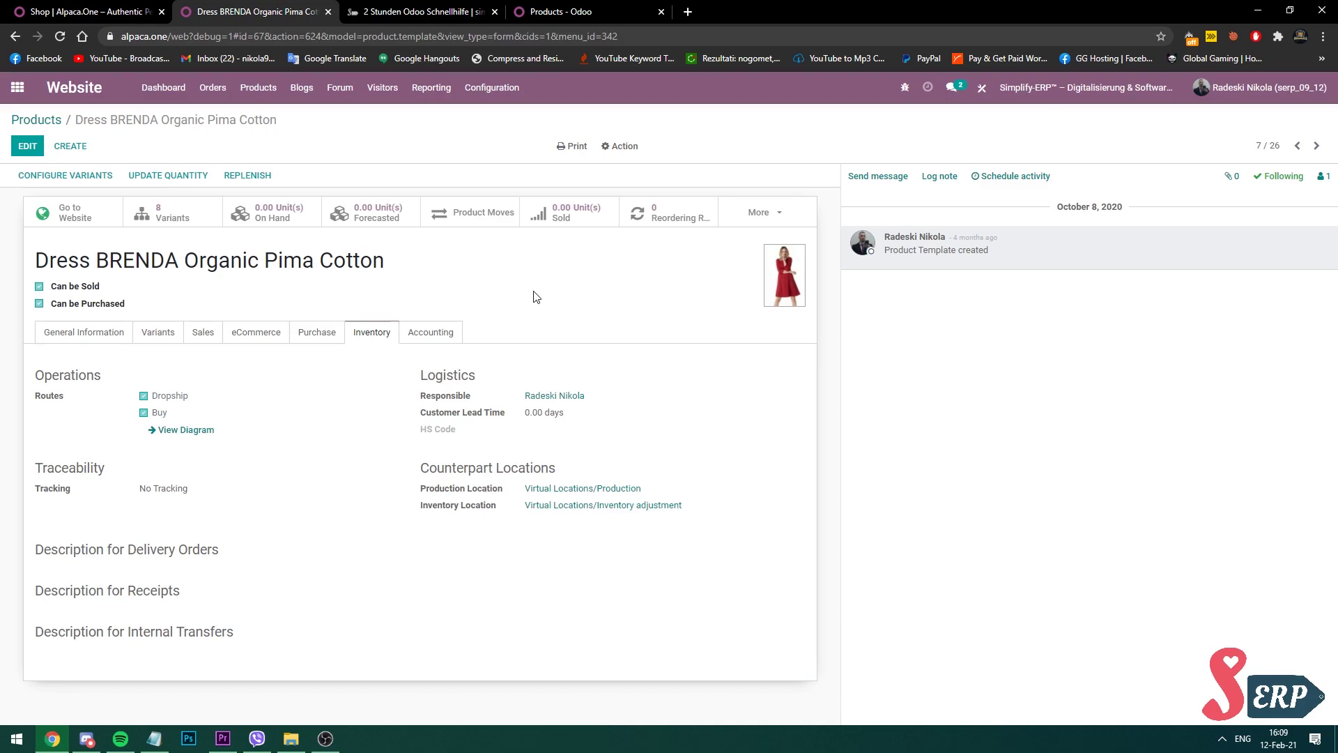
{"action": "left_click", "coordinate": [456, 330]}
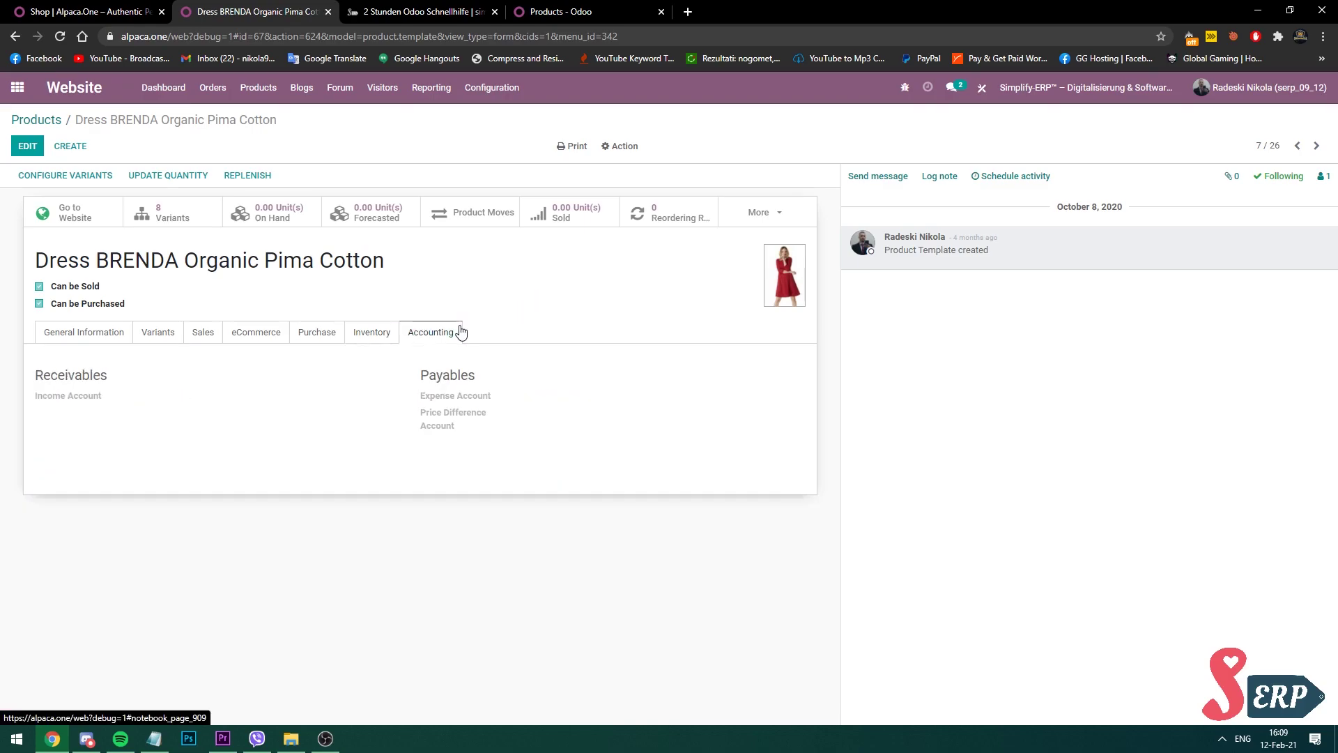
{"action": "left_click", "coordinate": [84, 332]}
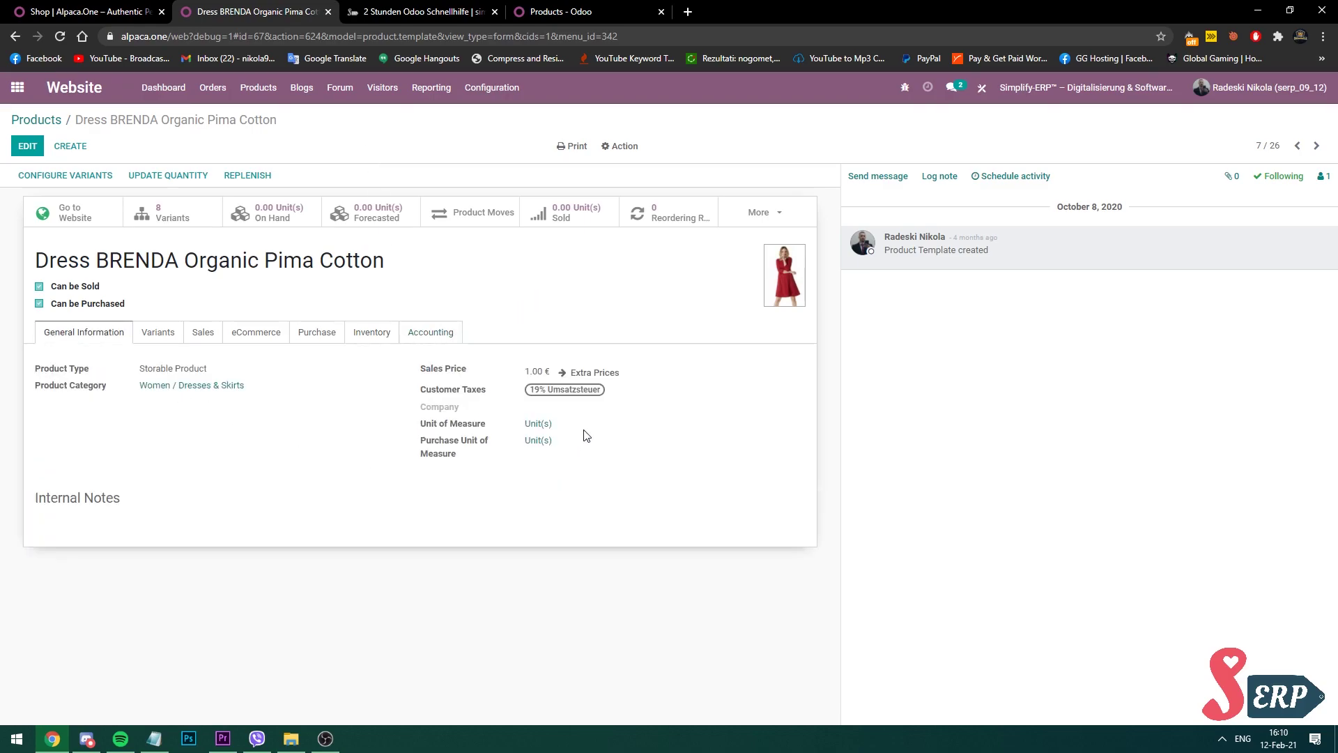
Step: Open Product Variants from the Products menu, listing all 415 variants
{"action": "left_click", "coordinate": [269, 91]}
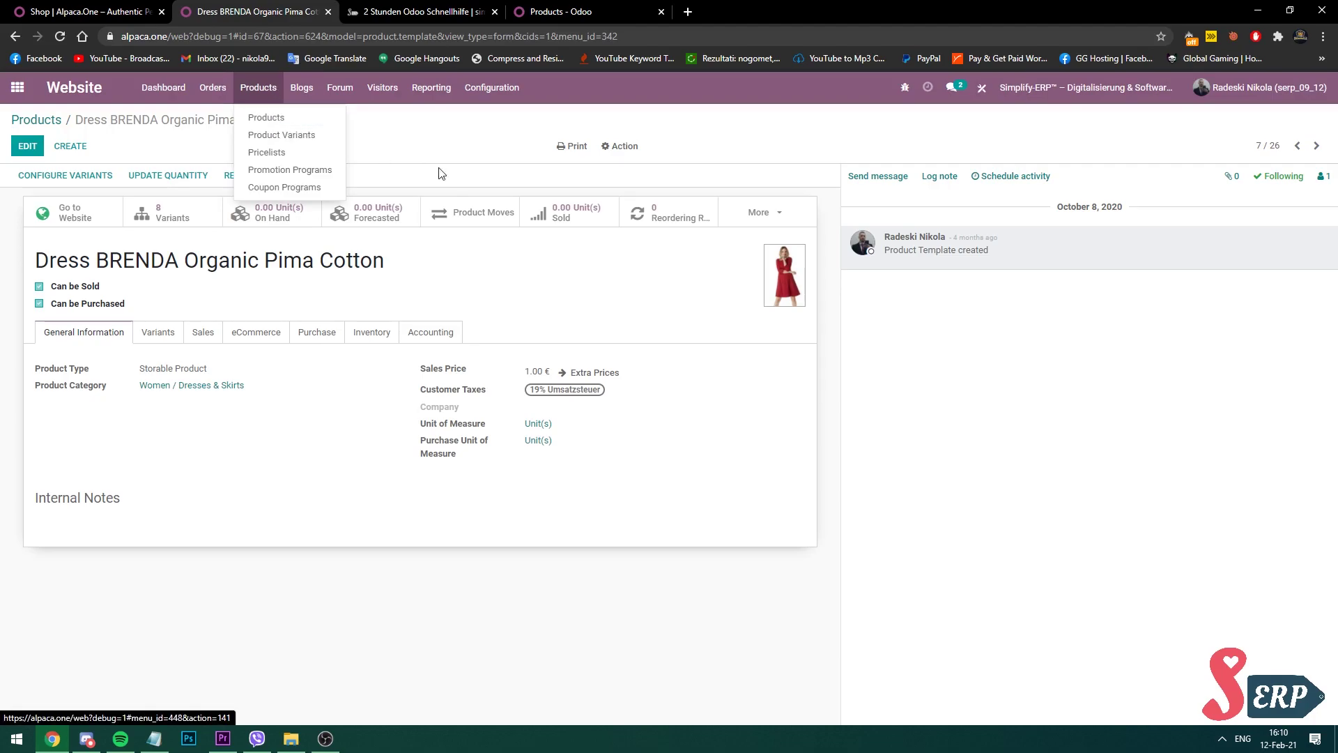
{"action": "left_click", "coordinate": [316, 138]}
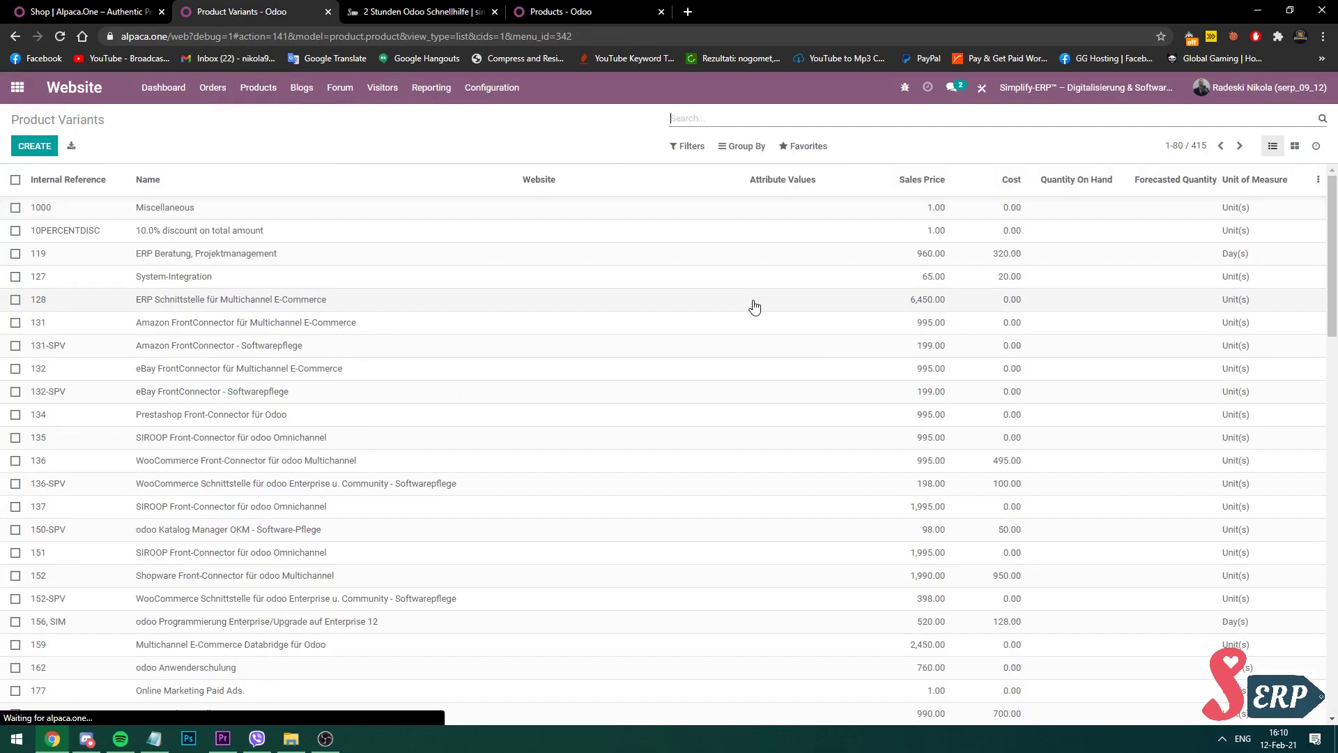